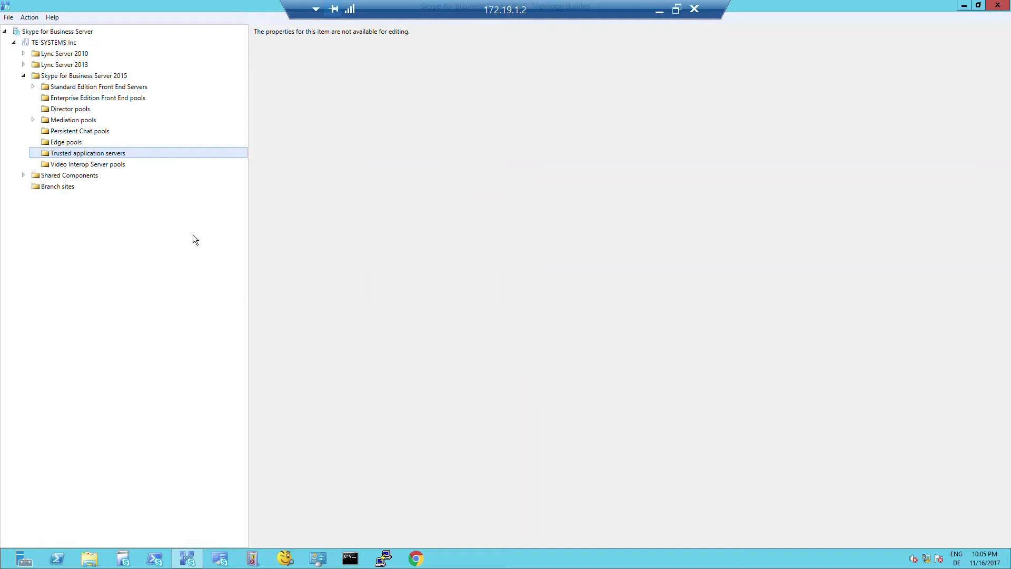
# - Define trusted application pool anynode-ucma-pool.sfb.te-systems.com containing computer anynode-ucma.sfb.te-systems.com
pyautogui.rightClick(121, 154)
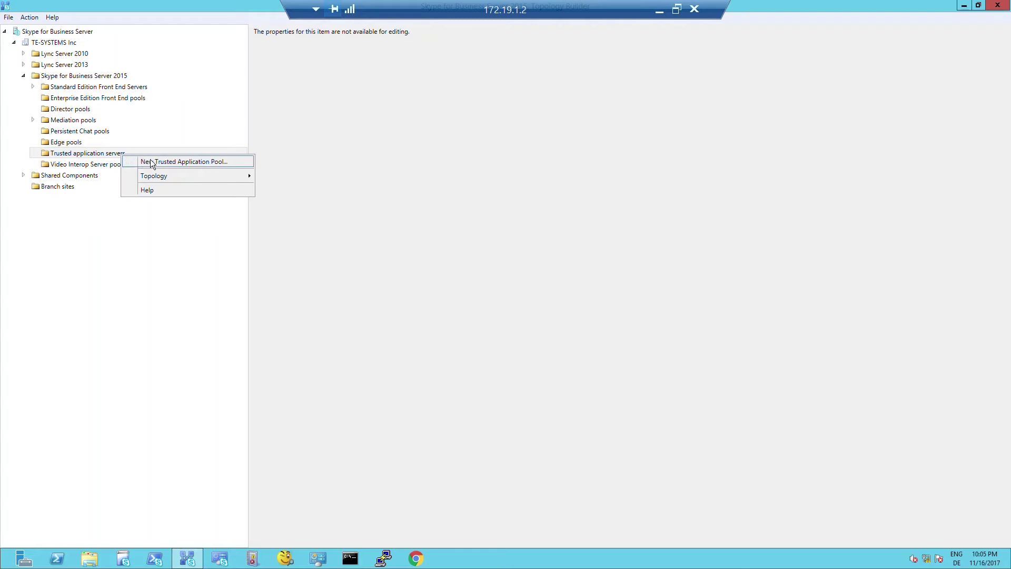
pyautogui.click(172, 162)
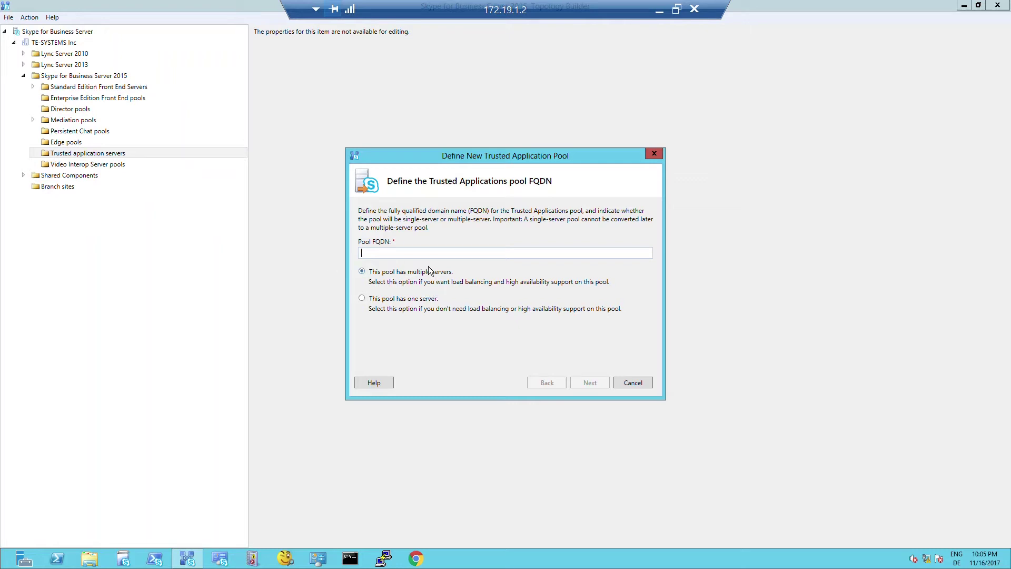
pyautogui.write('anynode')
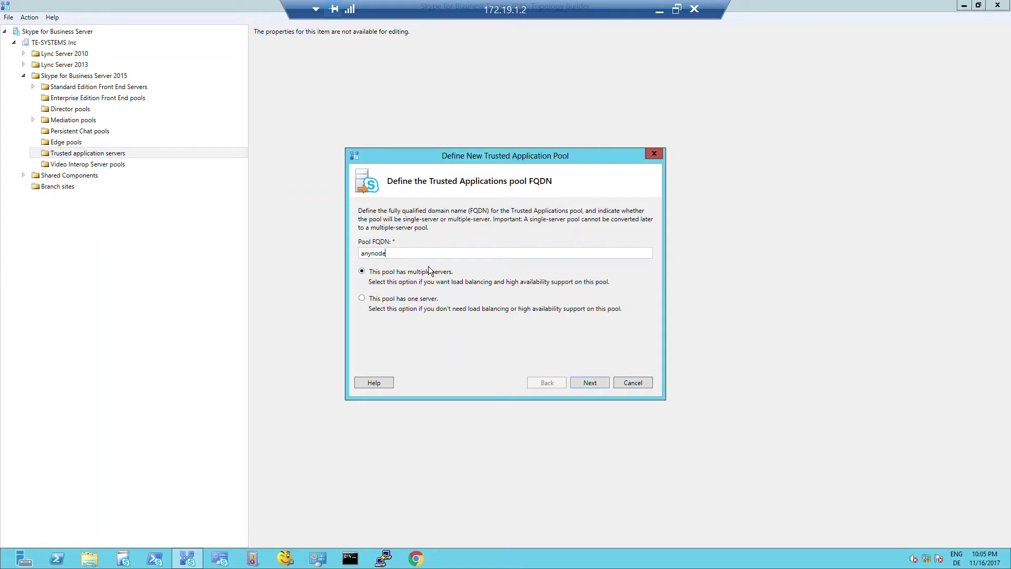
pyautogui.write('-ucma')
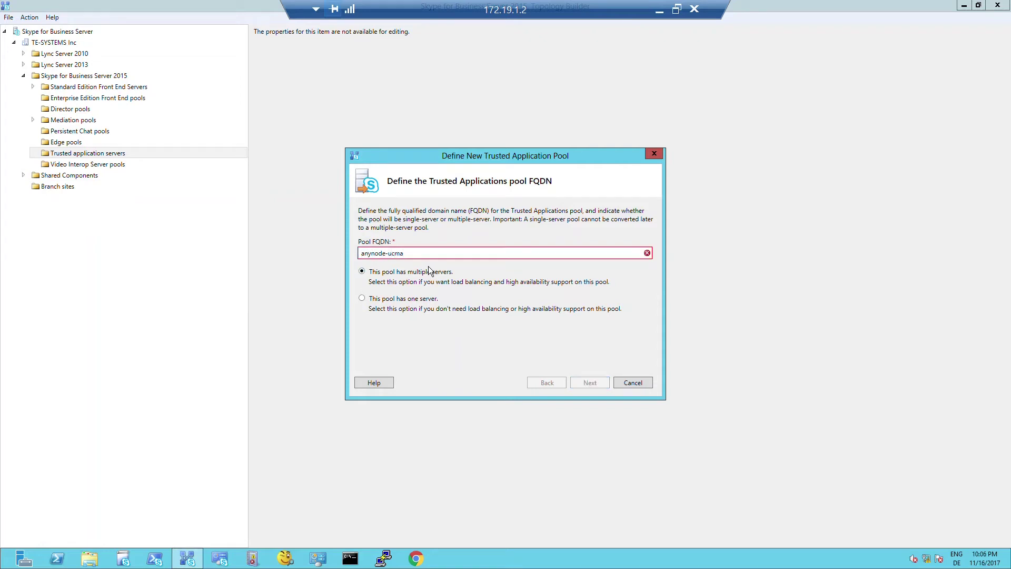
pyautogui.write('-pool.s')
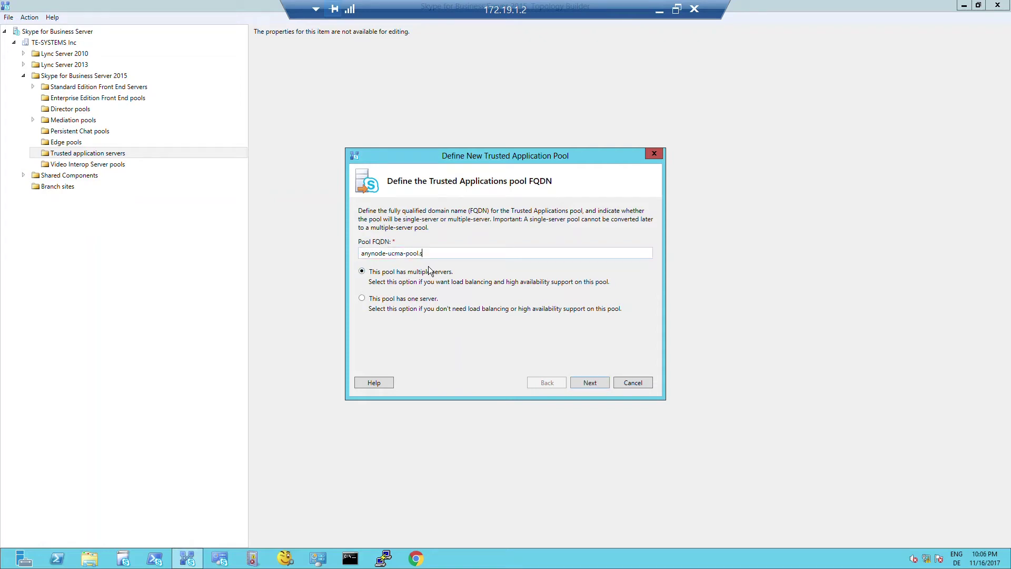
pyautogui.write('fb.te-systems.com')
pyautogui.click(590, 383)
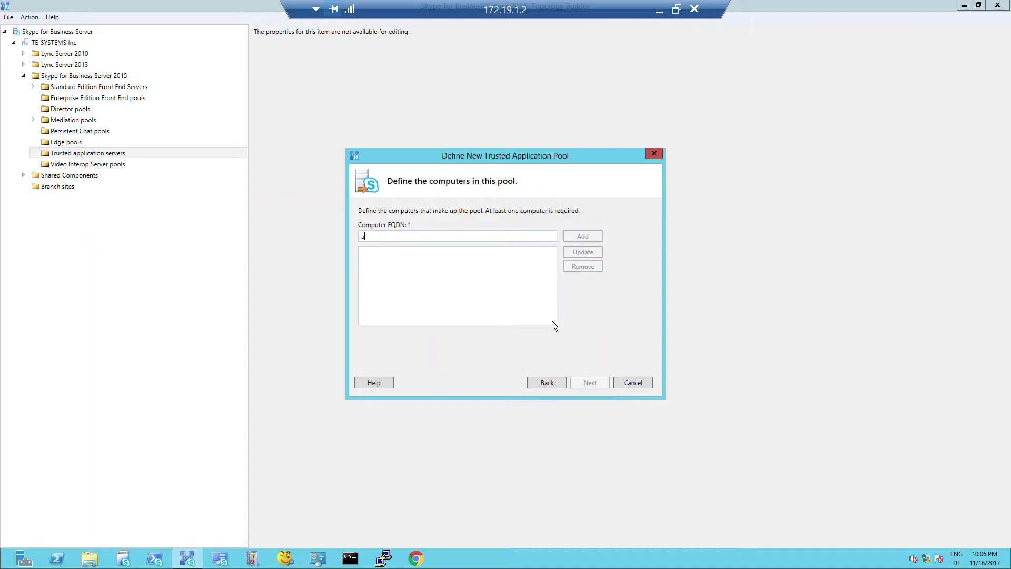
pyautogui.write('anynode-uc')
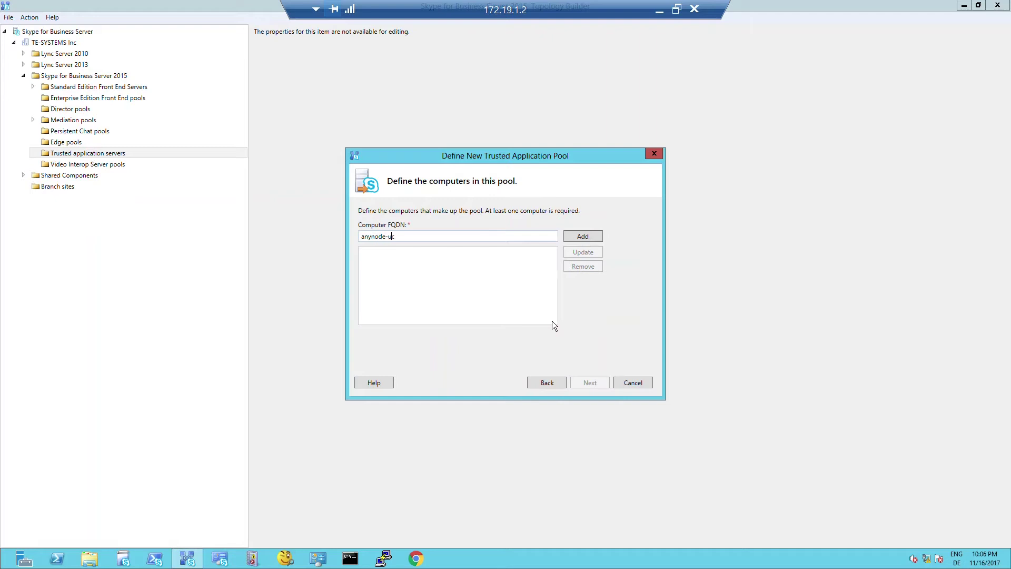
pyautogui.write('ma.sfb.te-systems.com')
pyautogui.click(584, 240)
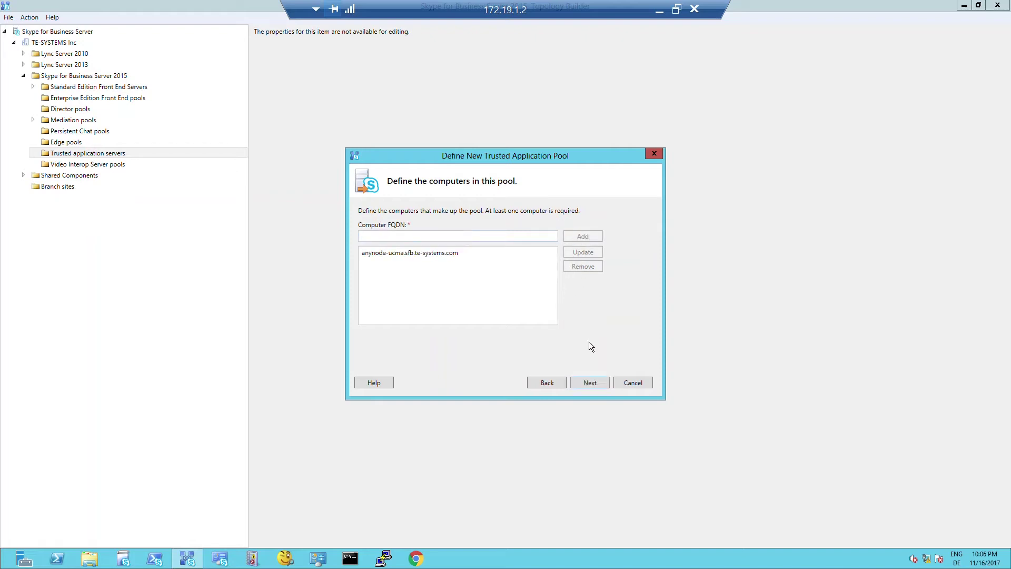
# - Associate the pool with next hop pool fe.sfb.te-systems.com and finish creating it
pyautogui.click(593, 382)
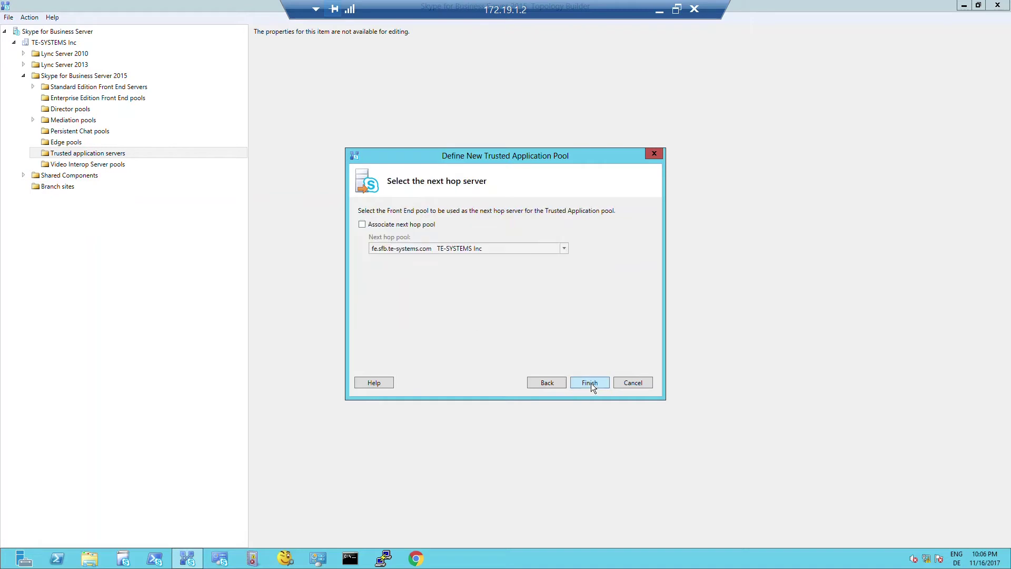
pyautogui.click(362, 224)
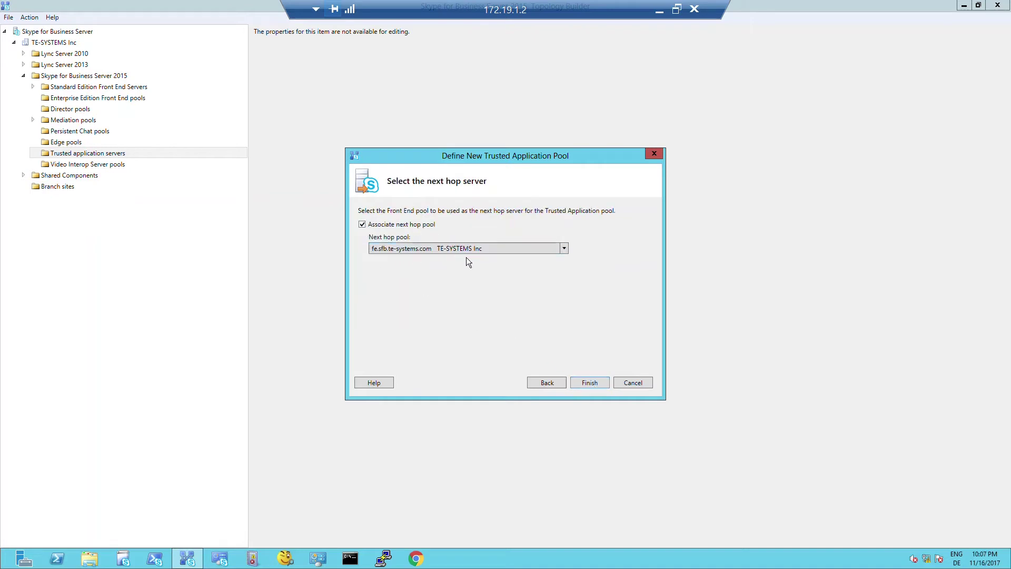
pyautogui.click(589, 382)
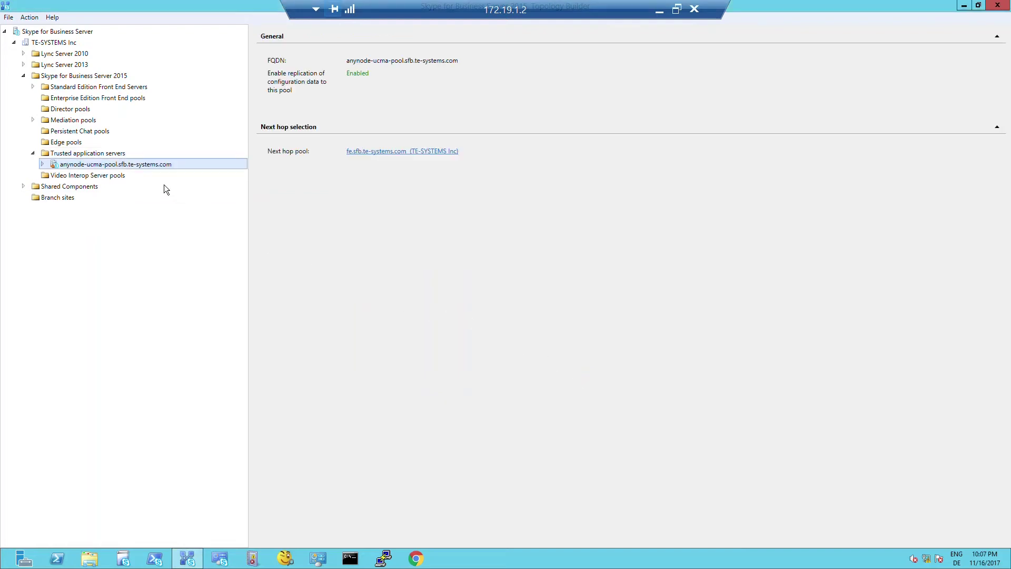
# - Publish the topology from the anynode-ucma-pool, answering Yes to All for deleting removed applications' configuration
pyautogui.rightClick(137, 164)
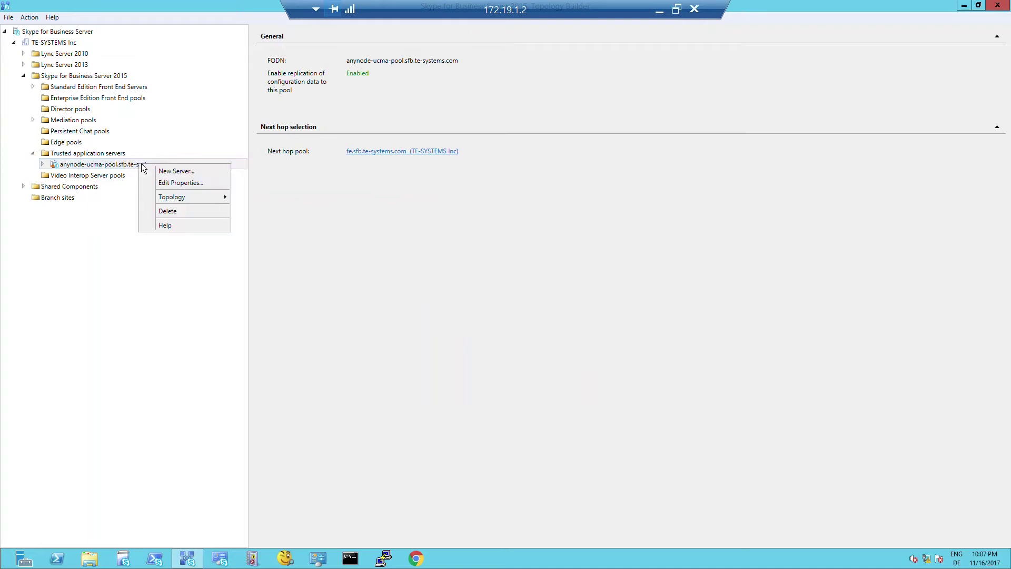
pyautogui.moveTo(170, 195)
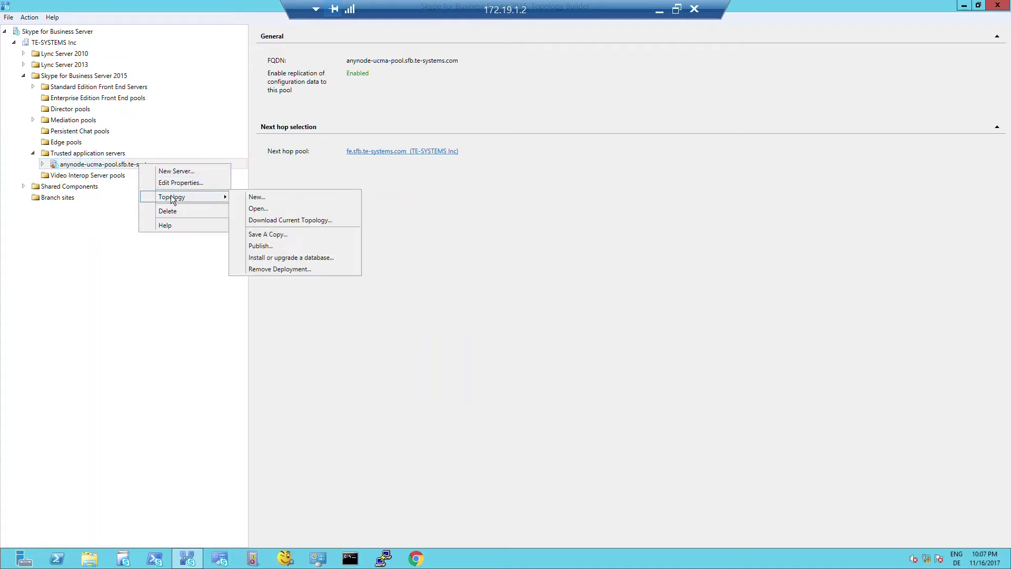
pyautogui.click(276, 245)
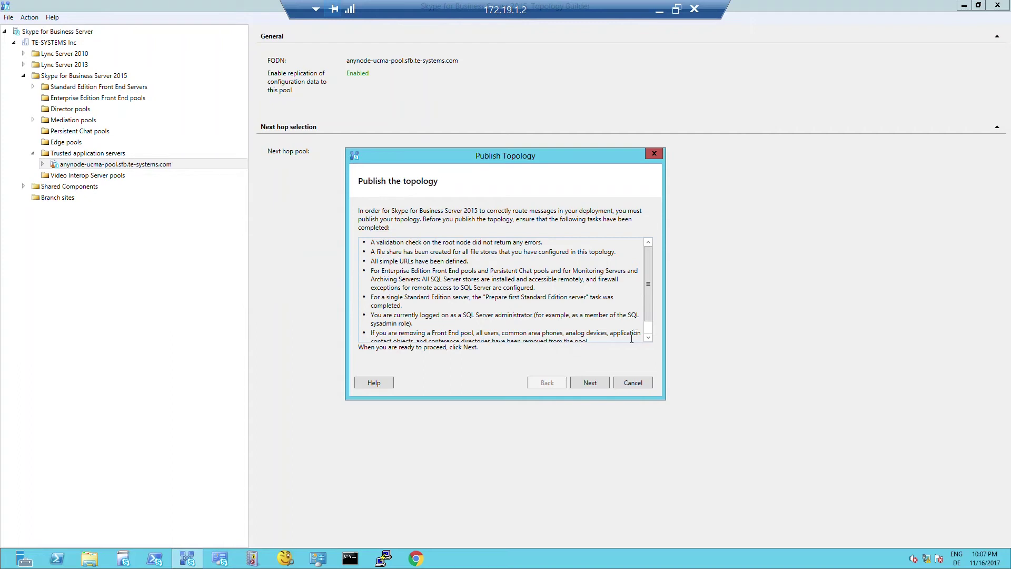
pyautogui.click(602, 383)
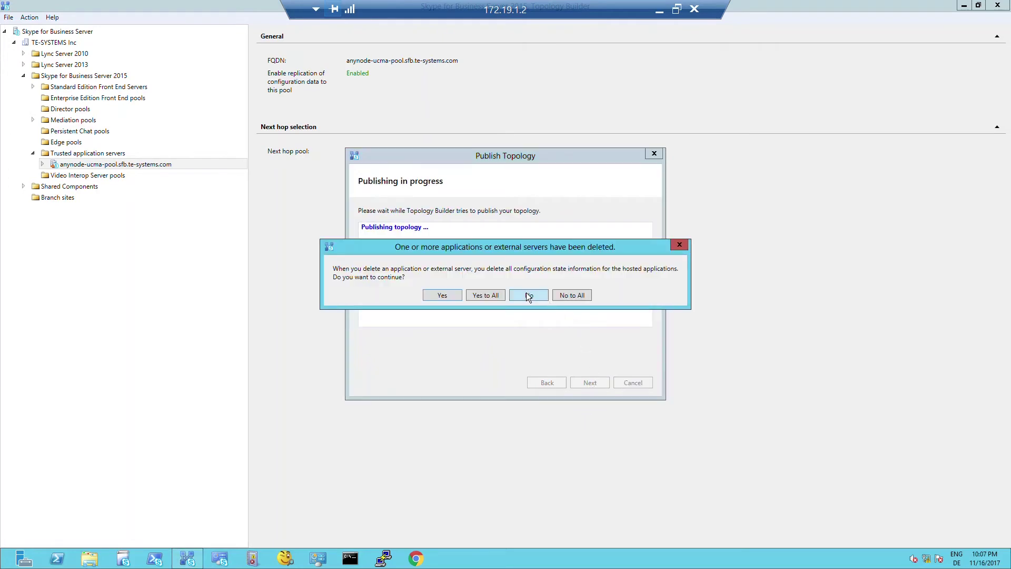
pyautogui.click(490, 297)
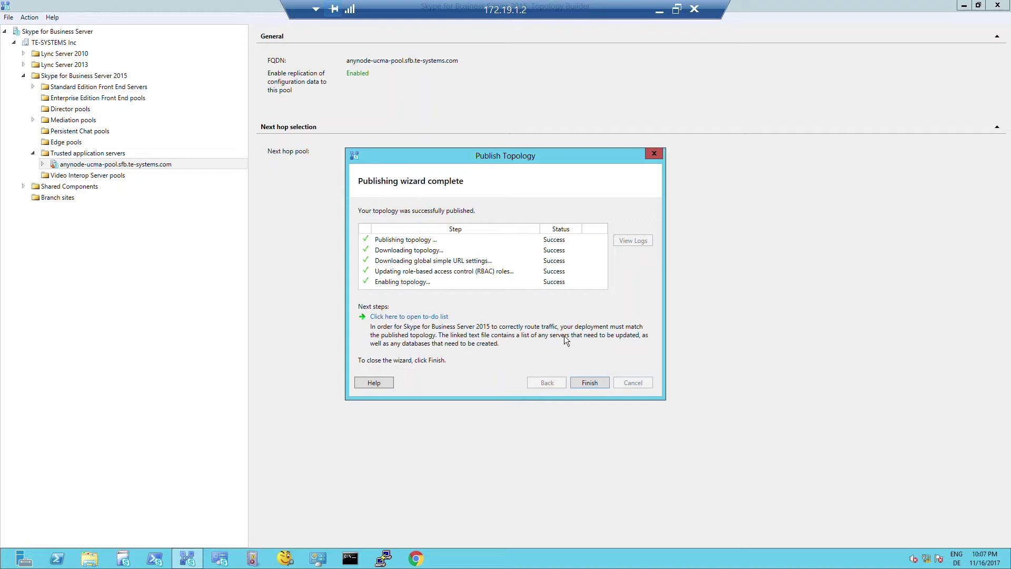
pyautogui.click(590, 383)
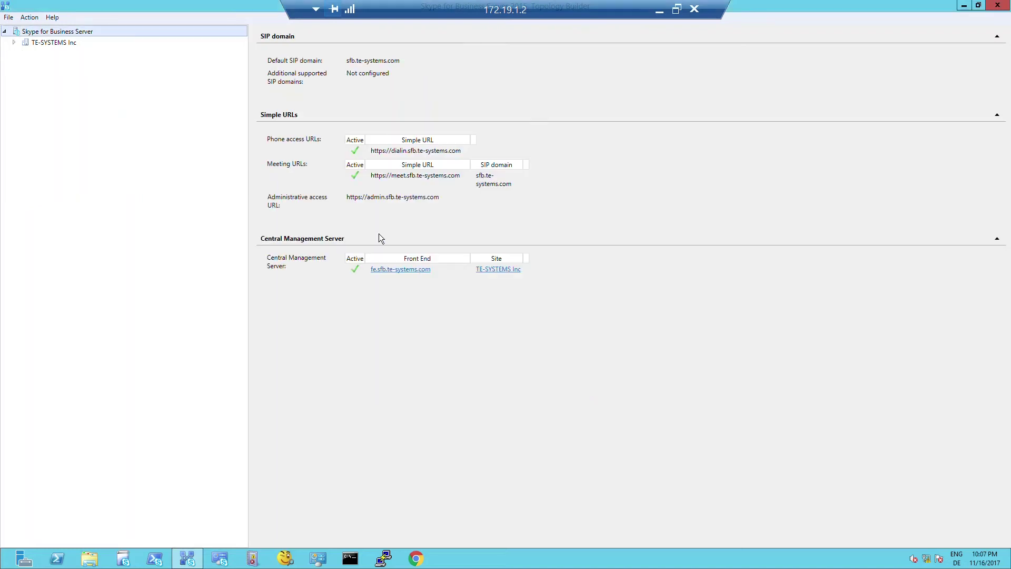
# - Expand TE-SYSTEMS Inc > Skype for Business Server 2015 > Trusted application servers and select anynode-ucma-pool
pyautogui.click(13, 41)
pyautogui.click(23, 76)
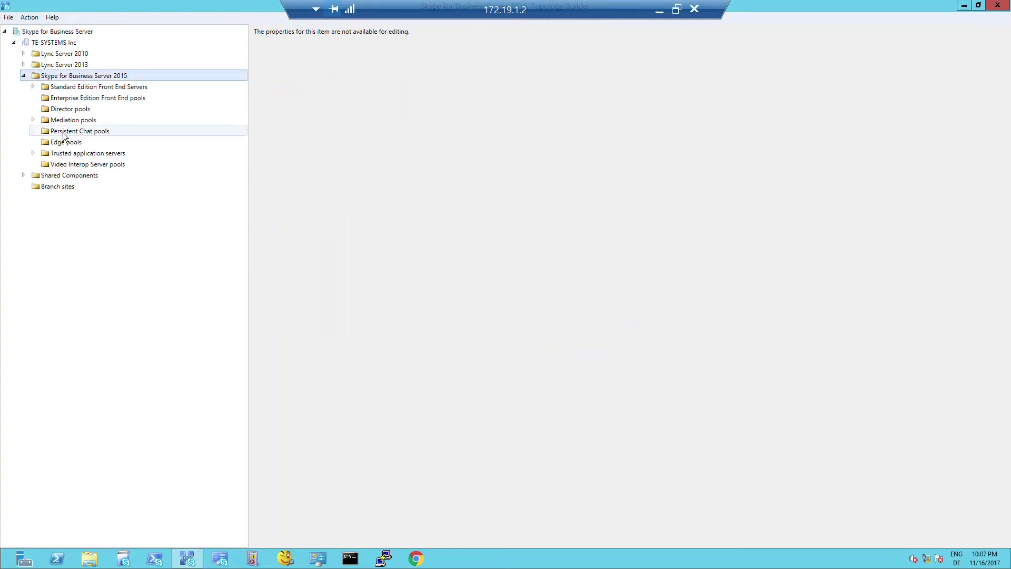
pyautogui.click(33, 153)
pyautogui.click(92, 164)
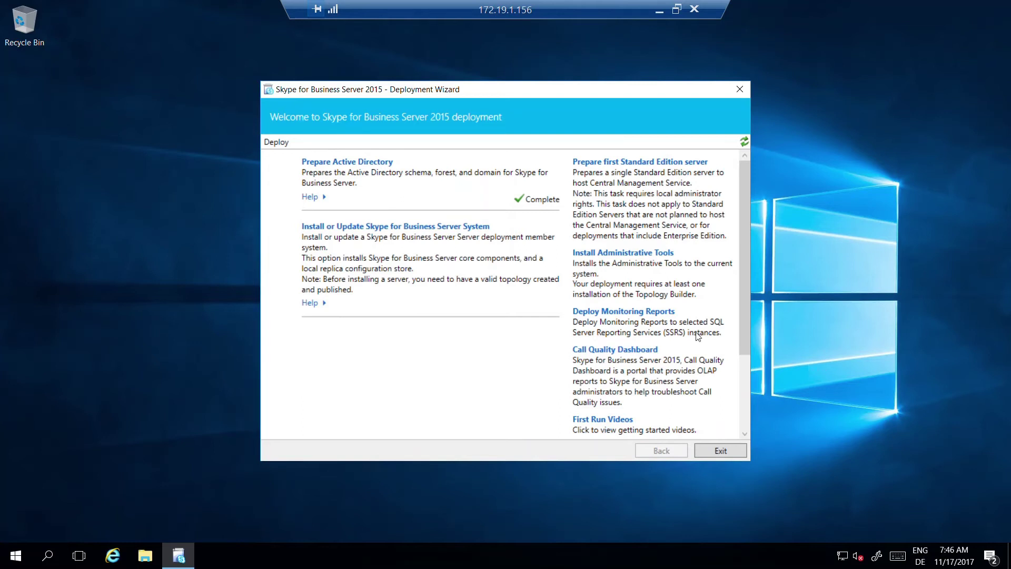
# - Install the local configuration store from the Central Management store (Step 1)
pyautogui.click(477, 230)
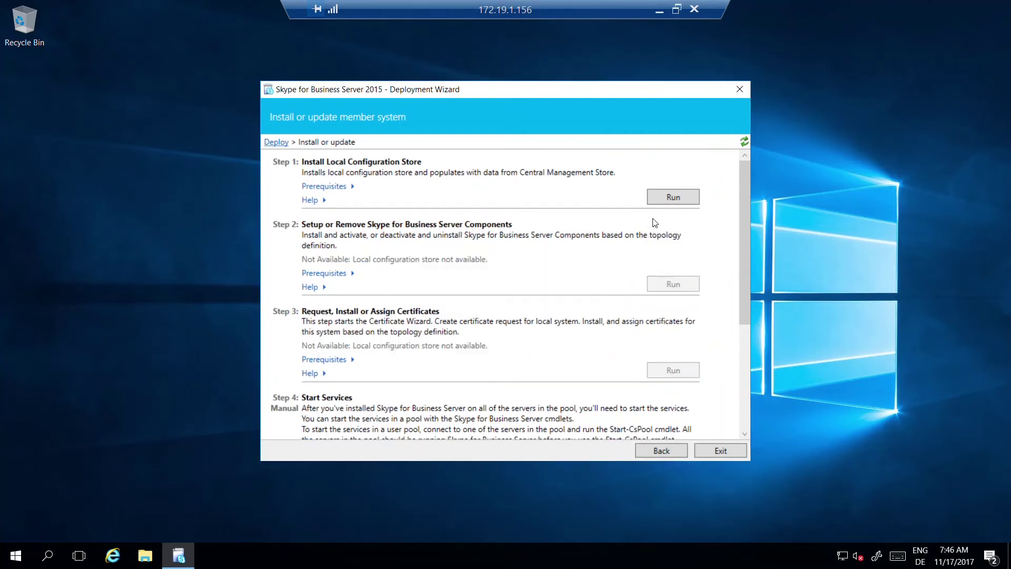
pyautogui.click(671, 199)
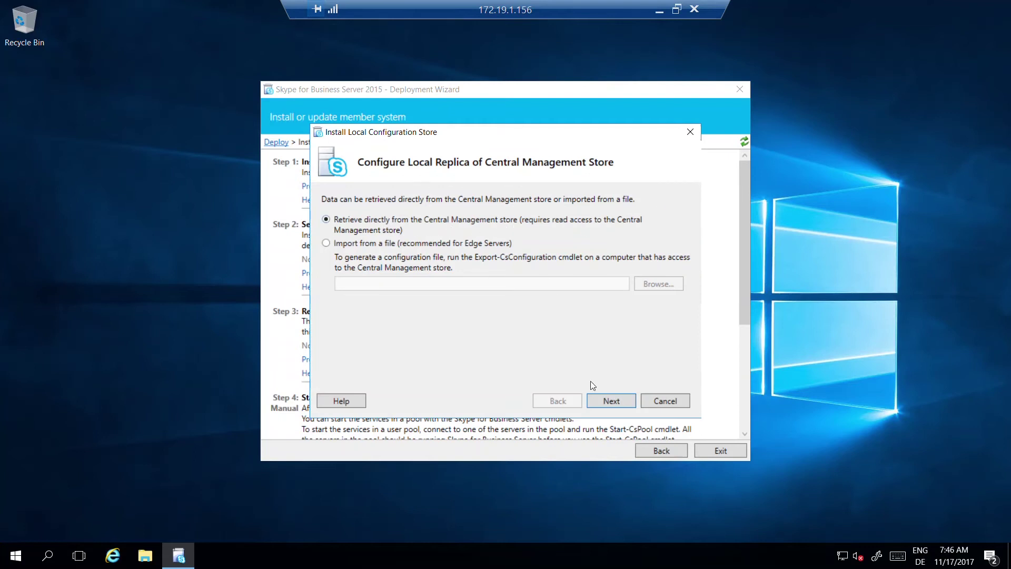
pyautogui.click(608, 404)
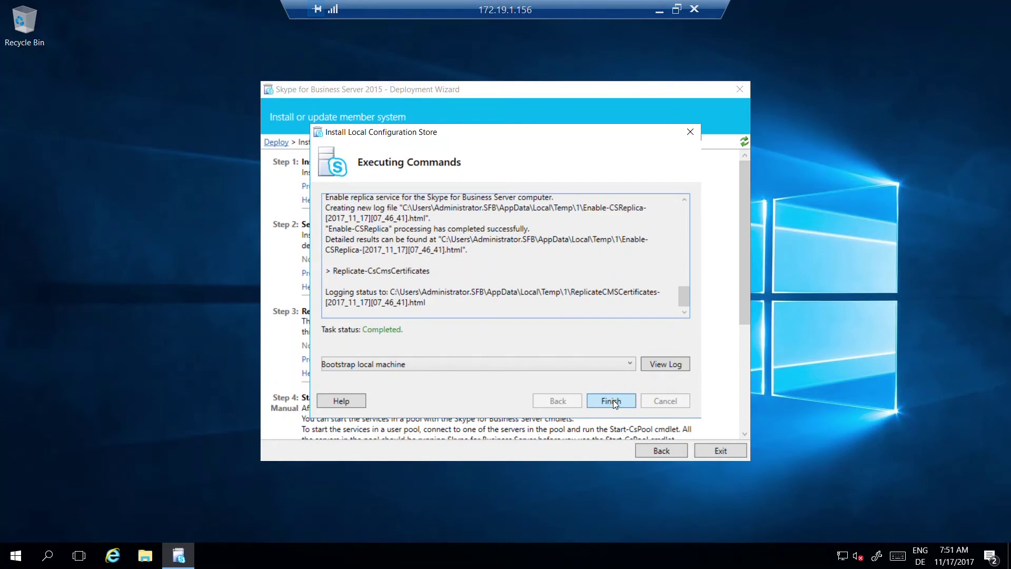
pyautogui.click(612, 401)
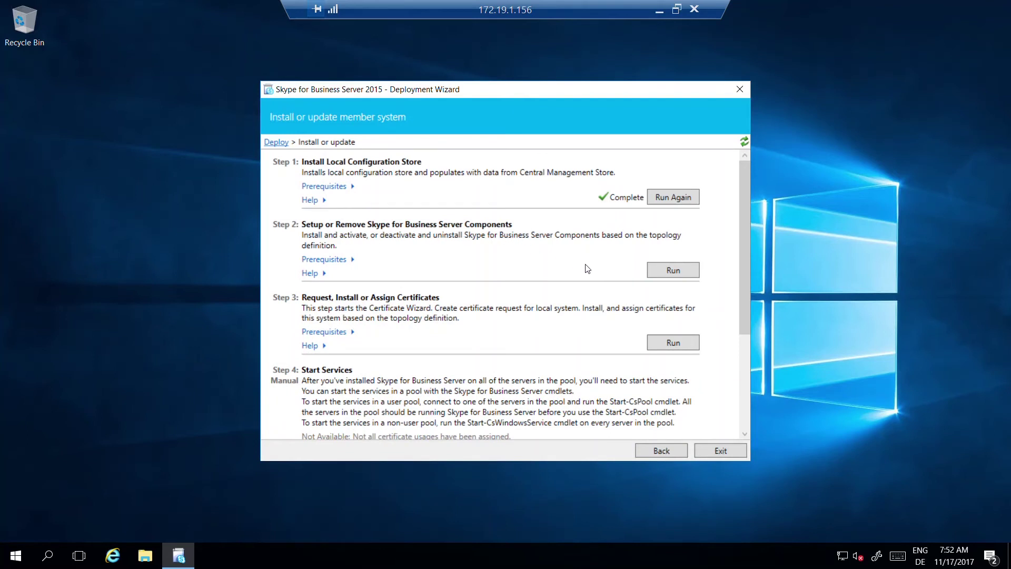
# - Set up the Skype for Business Server components (Step 2)
pyautogui.click(673, 271)
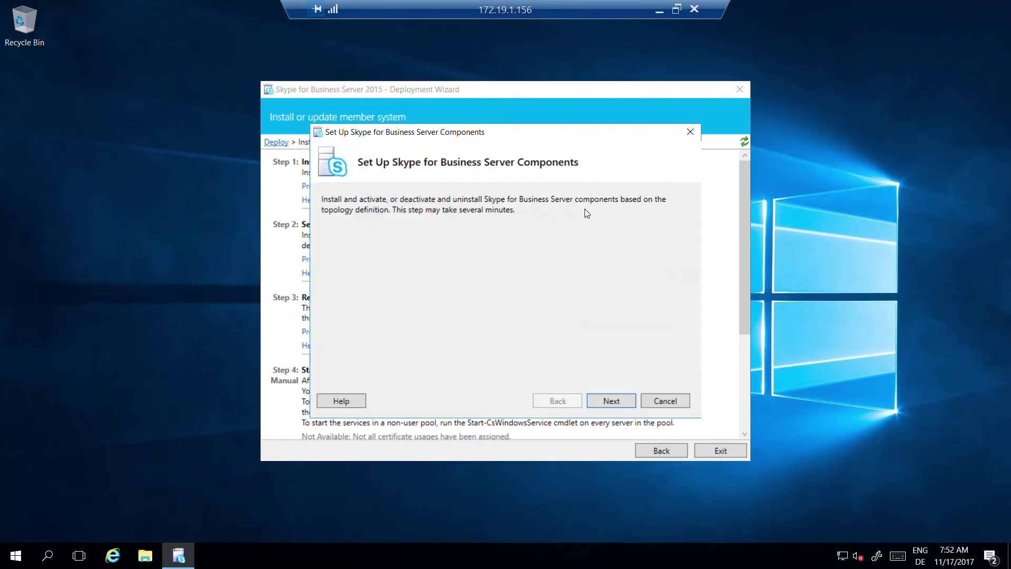
pyautogui.click(620, 400)
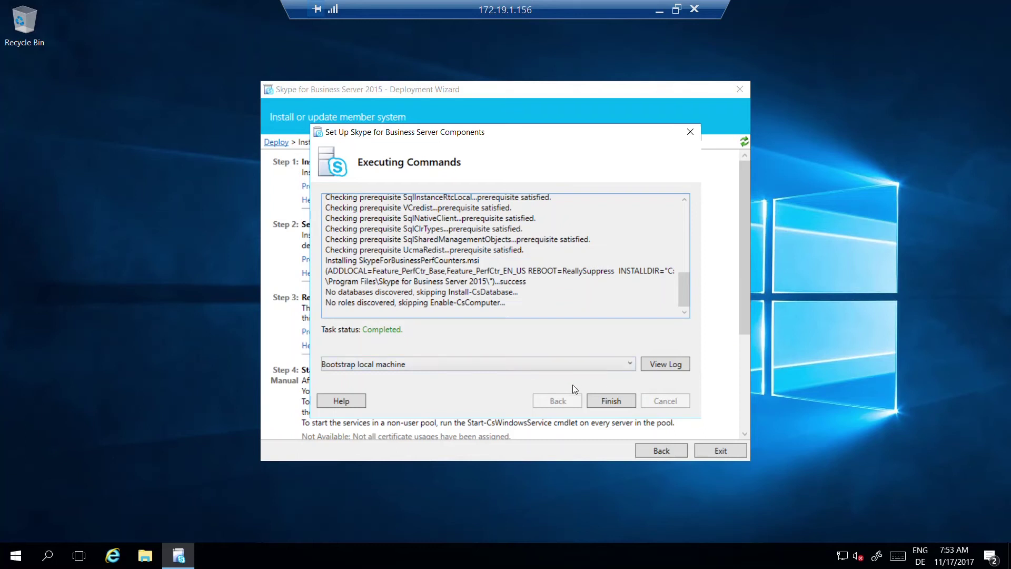
pyautogui.click(605, 402)
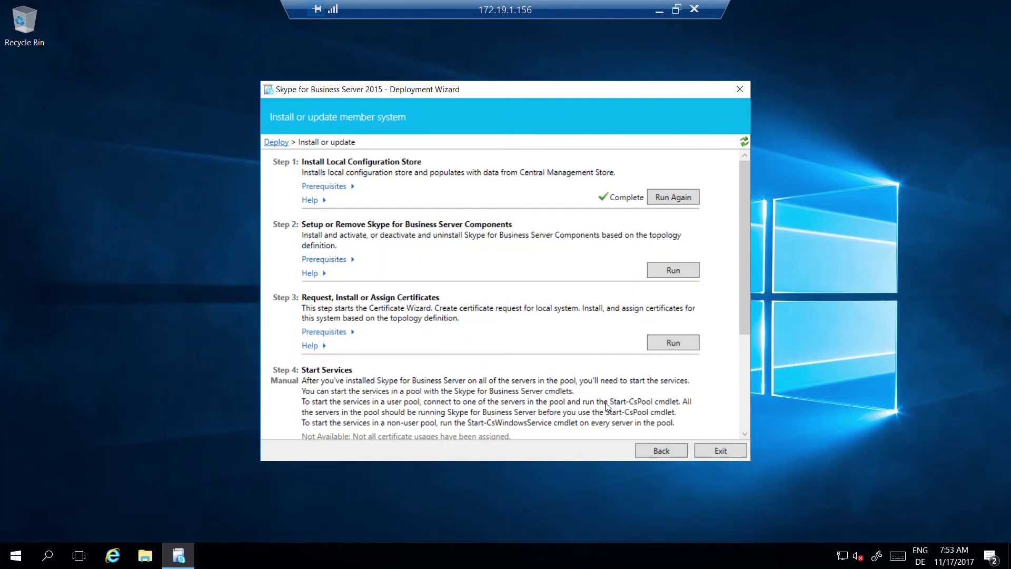
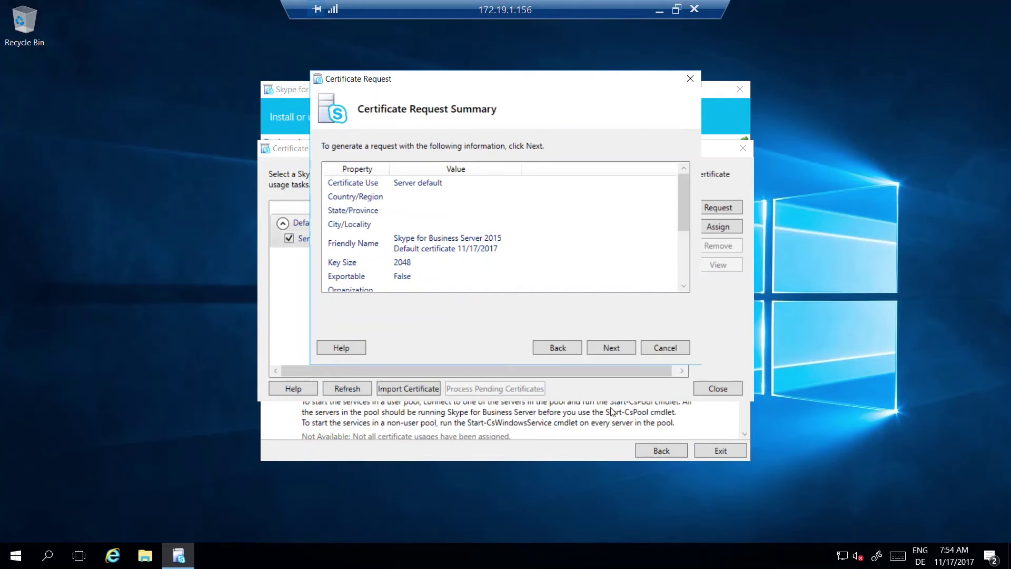
# - Submit the default server certificate request and assign the certificate, valid until 11/17/2019
pyautogui.click(612, 349)
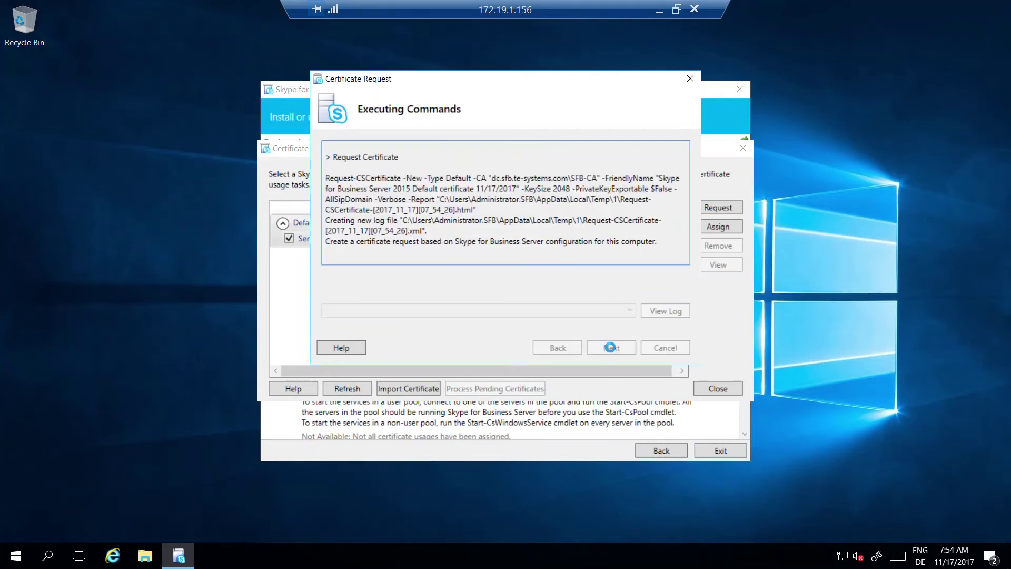
pyautogui.click(609, 352)
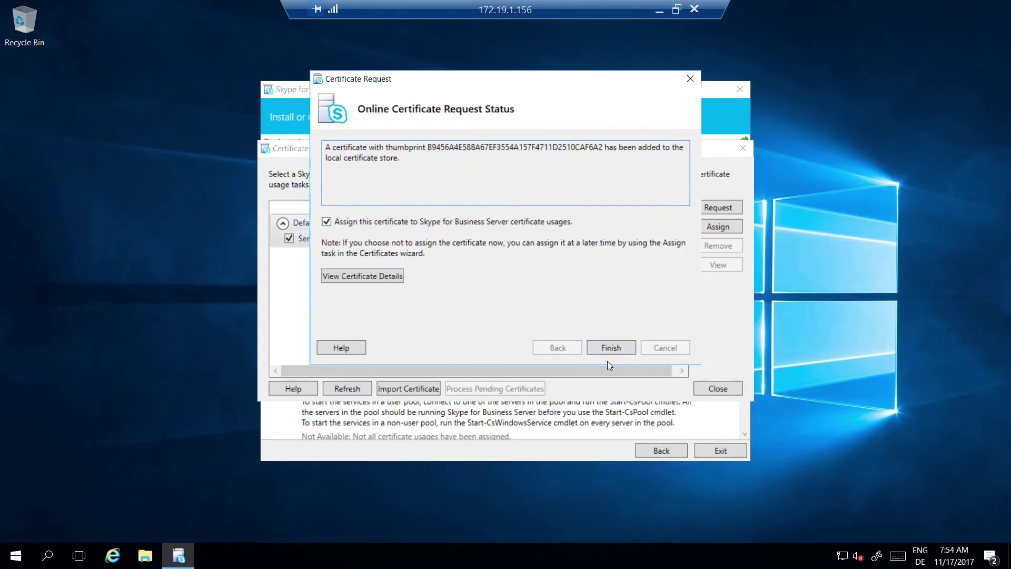
pyautogui.click(608, 349)
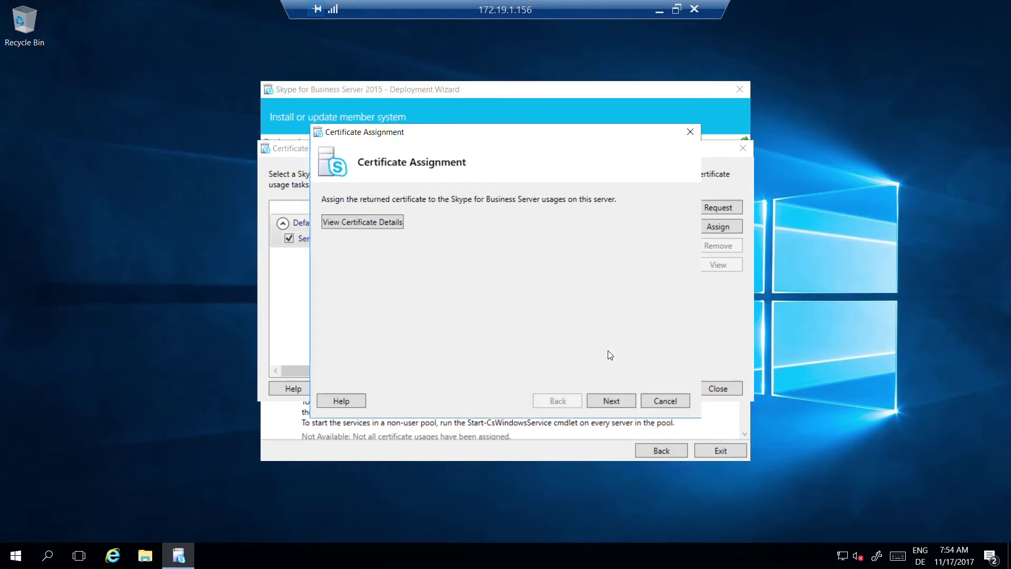
pyautogui.click(611, 401)
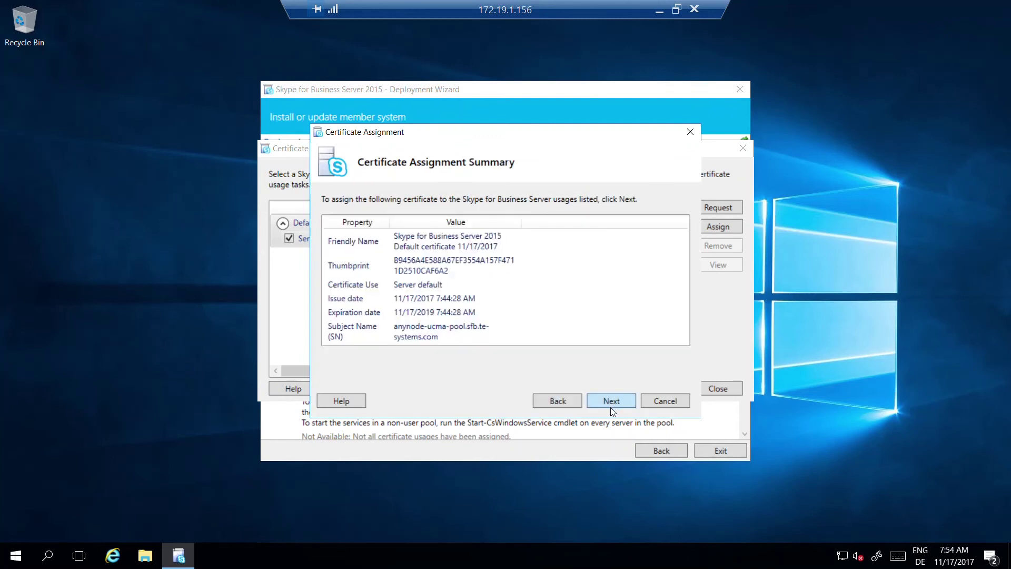
pyautogui.click(610, 401)
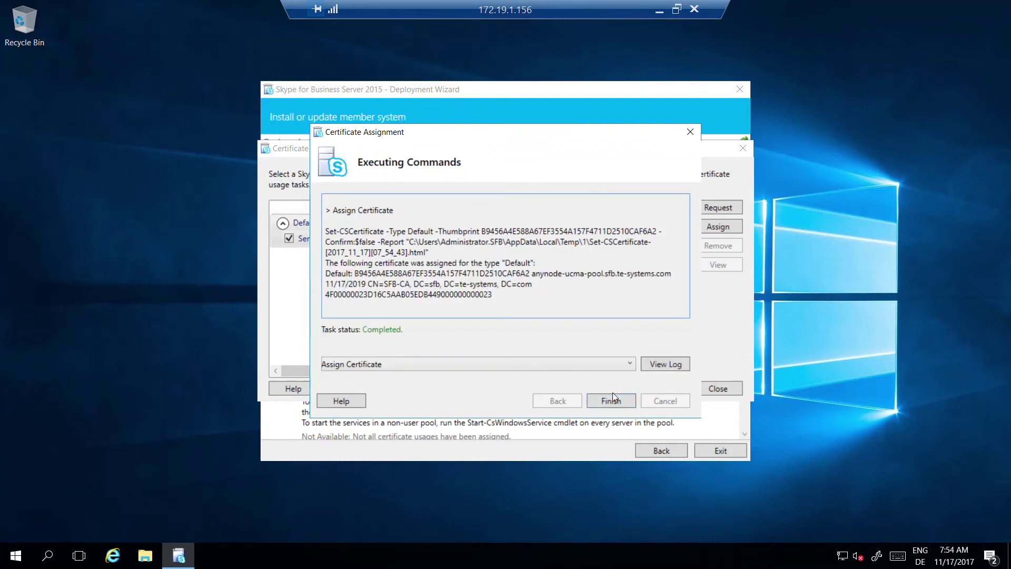
pyautogui.click(611, 400)
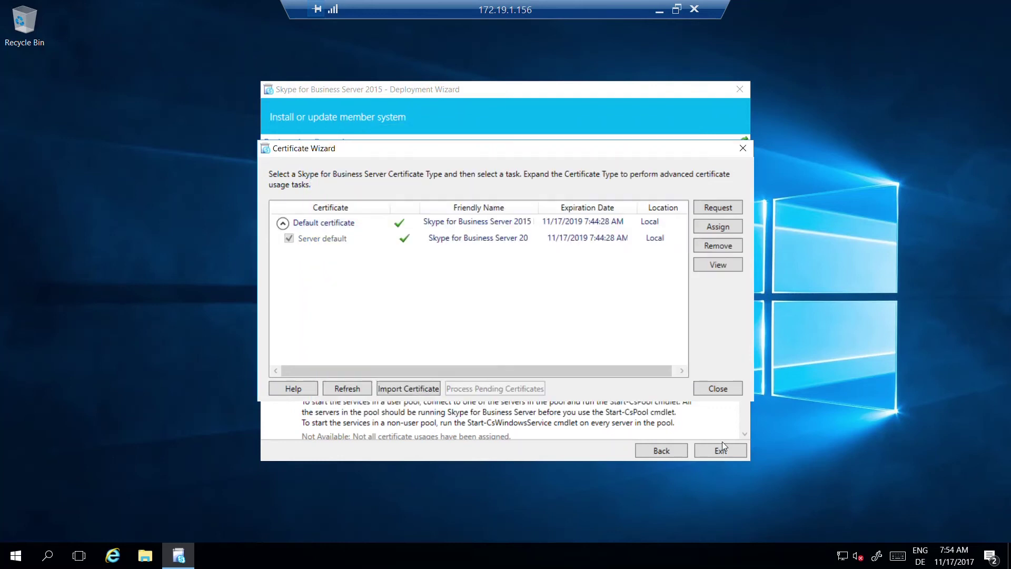
pyautogui.click(719, 392)
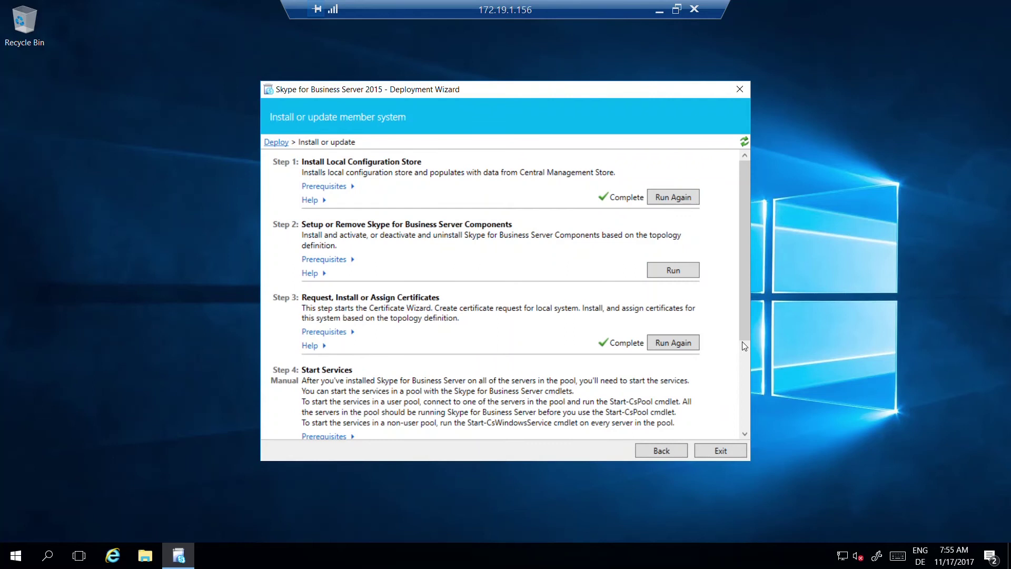
# - Launch Step 4's Service Status (Optional) to open the Services console
pyautogui.moveTo(747, 321); pyautogui.dragTo(738, 418)
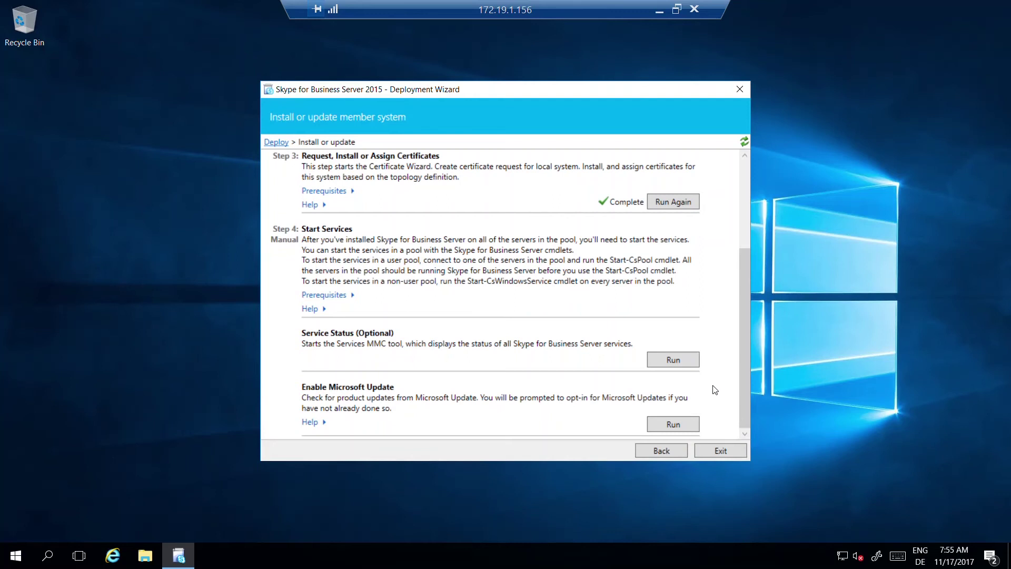
pyautogui.click(675, 359)
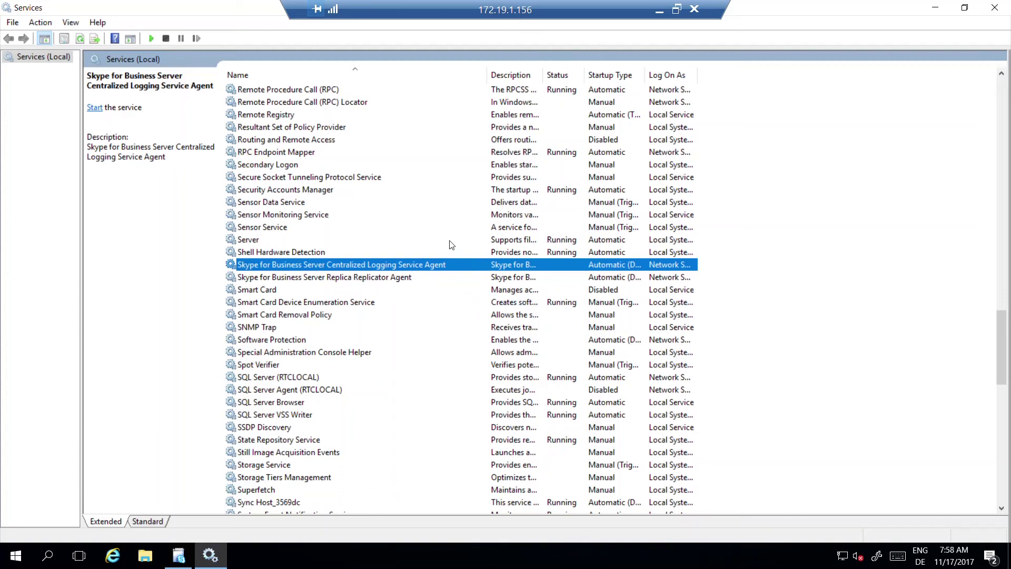
# - Start the Centralized Logging Service Agent and Replica Replicator Agent, then close Services
pyautogui.rightClick(425, 267)
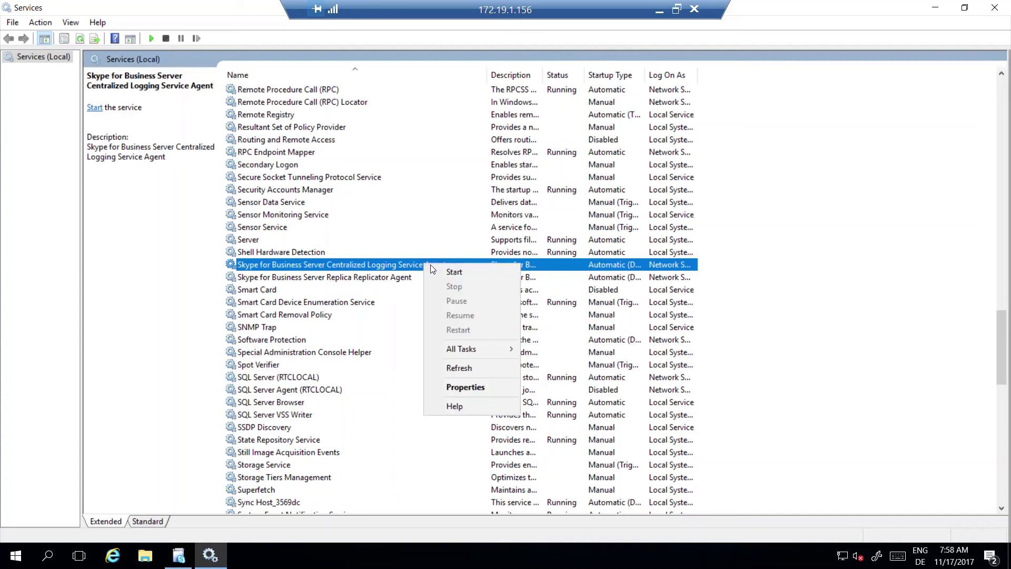
pyautogui.click(453, 271)
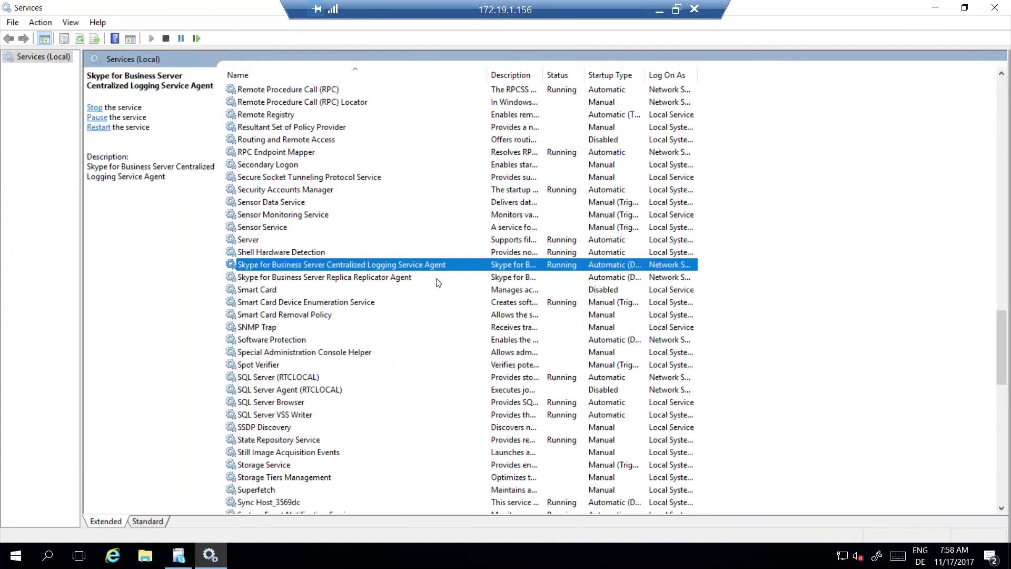
pyautogui.rightClick(404, 280)
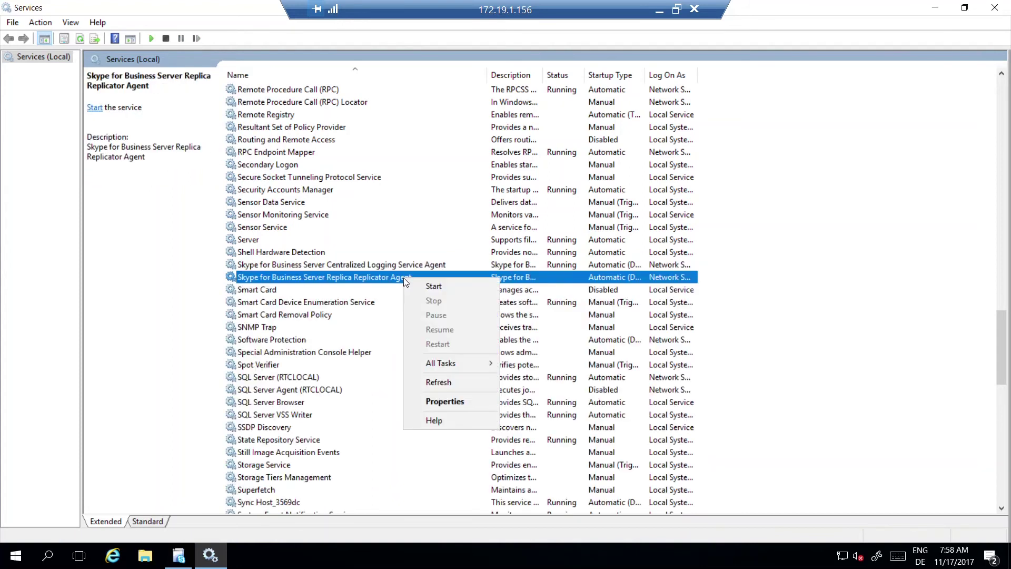
pyautogui.click(428, 285)
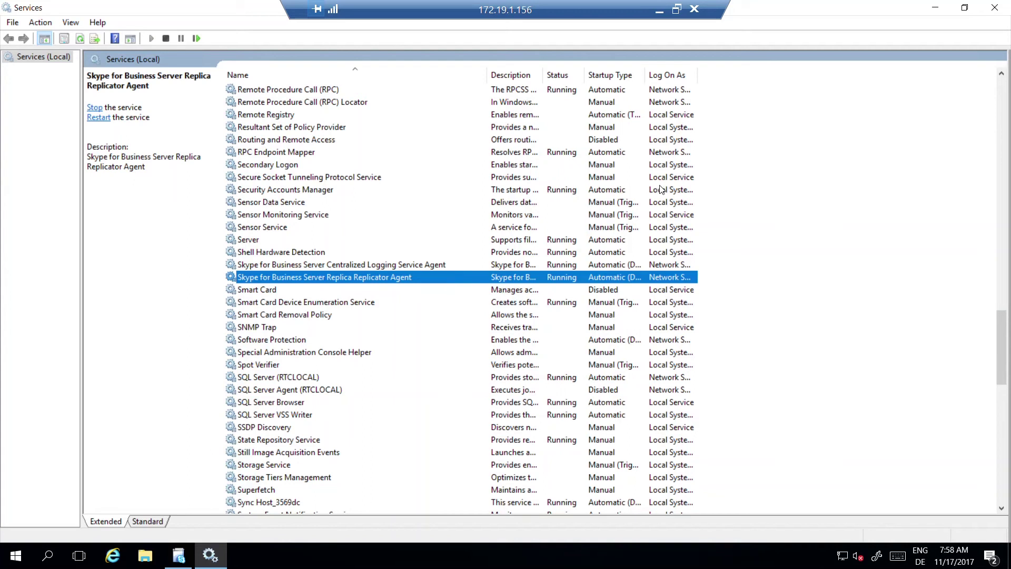
pyautogui.hotkey('alt', 'F4')
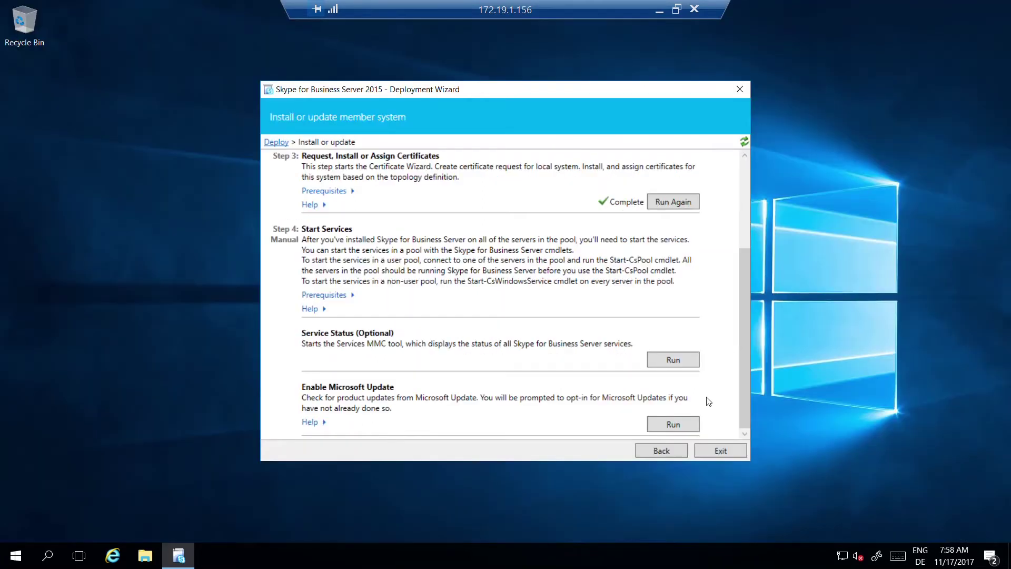
# - Opt in to 'Use Microsoft Update when I check for updates' for the Enable Microsoft Update step
pyautogui.click(676, 423)
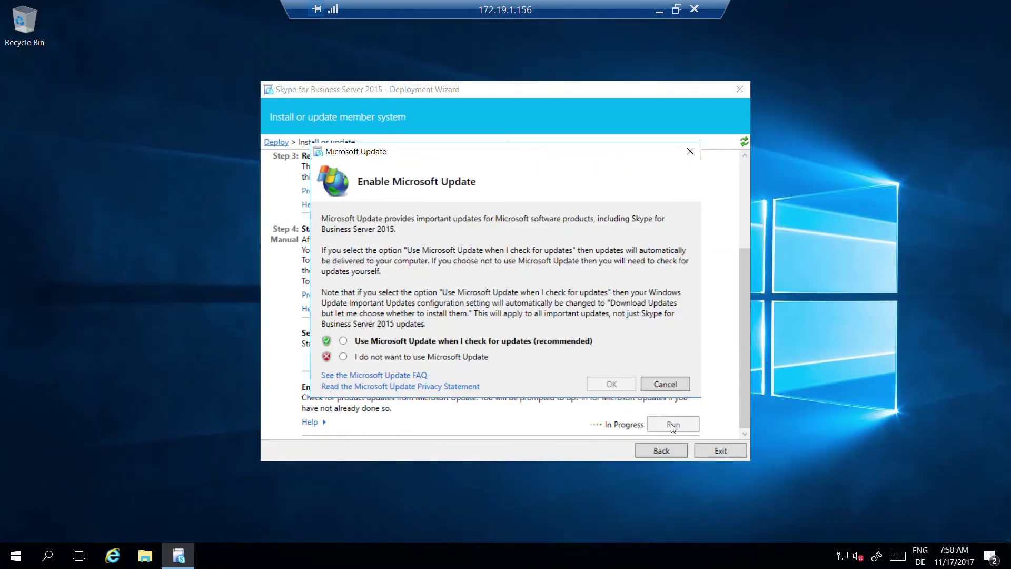
pyautogui.click(343, 341)
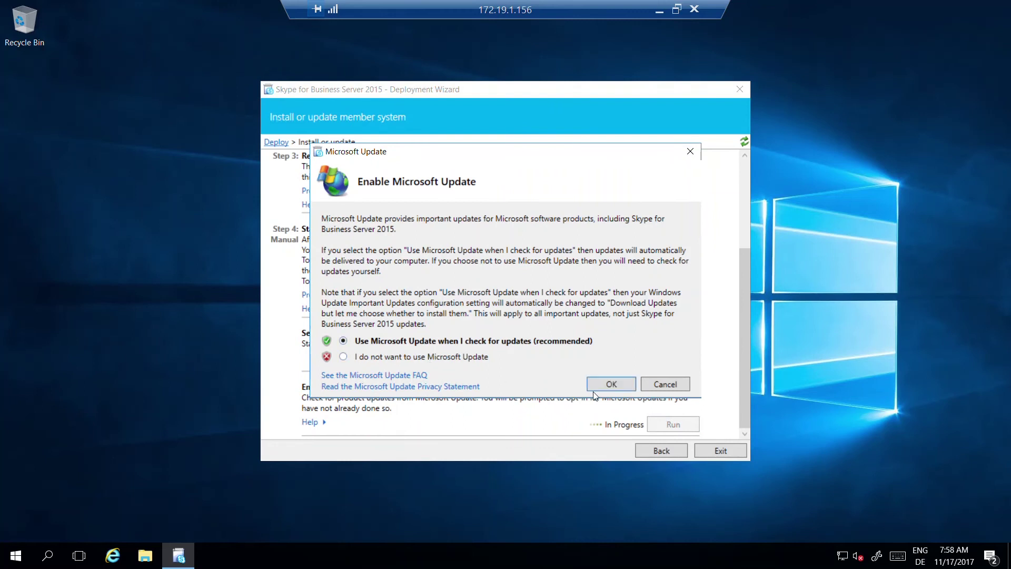
pyautogui.click(611, 384)
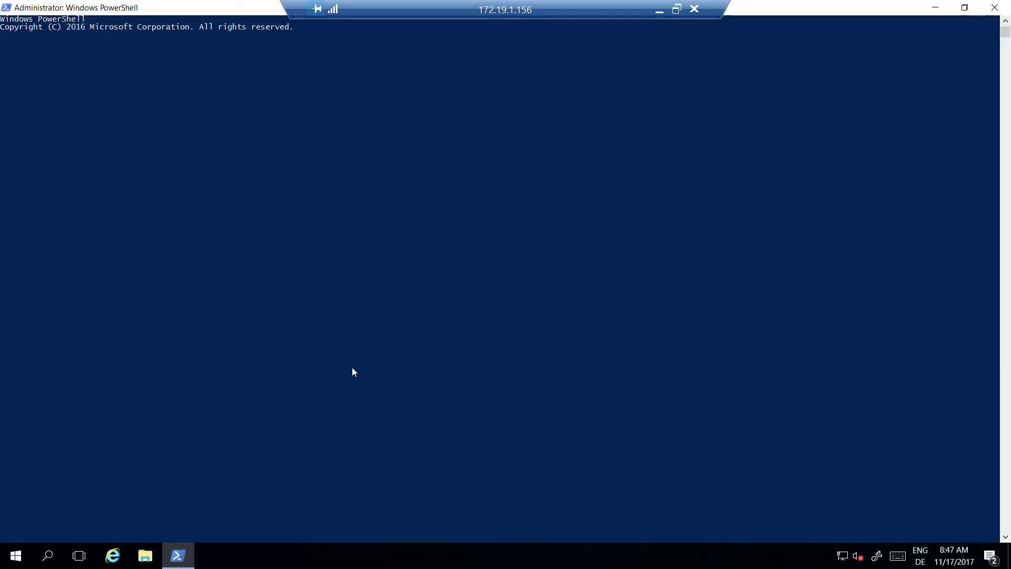
# - Run Get-CsManagementStoreReplicationStatus, confirming both replicas report UpToDate True
pyautogui.write('Get-CsManag')
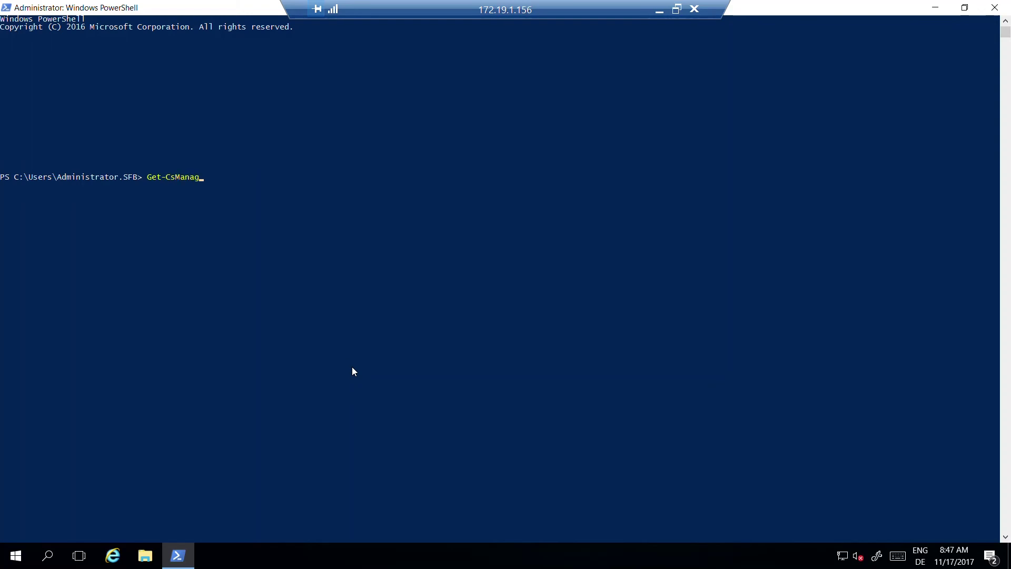
pyautogui.write('ementStoreReplicationStatus')
pyautogui.press('Return')
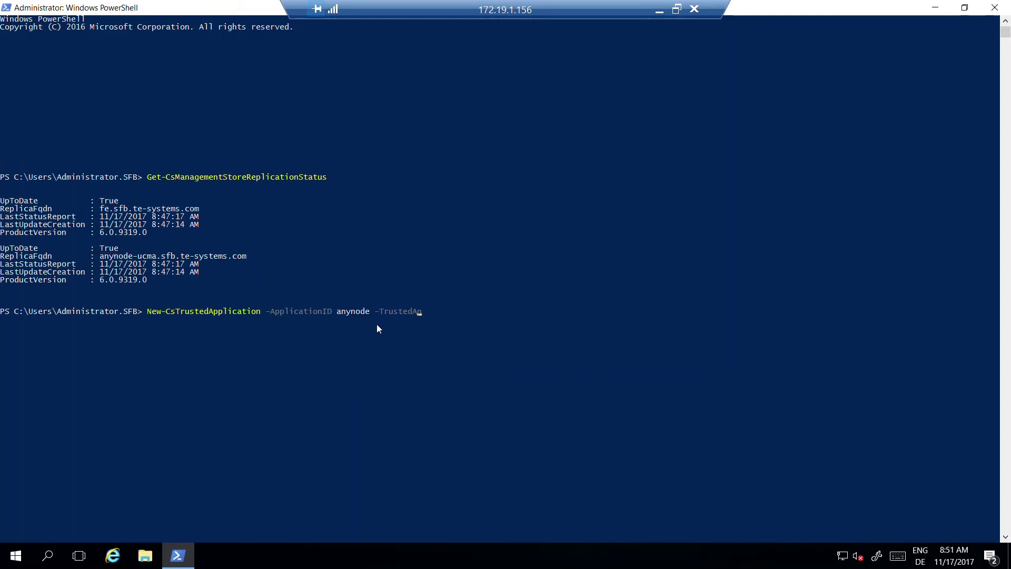
pyautogui.write('plication -ApplicationID anynode -TrustedApplicationPoolFqdn anynode-ucma-pool.sfb.te-systems.com -Port 6666')
# - Create the anynode trusted application on port 6666 and its endpoint, then run Enable-CsTopology
pyautogui.press('Return')
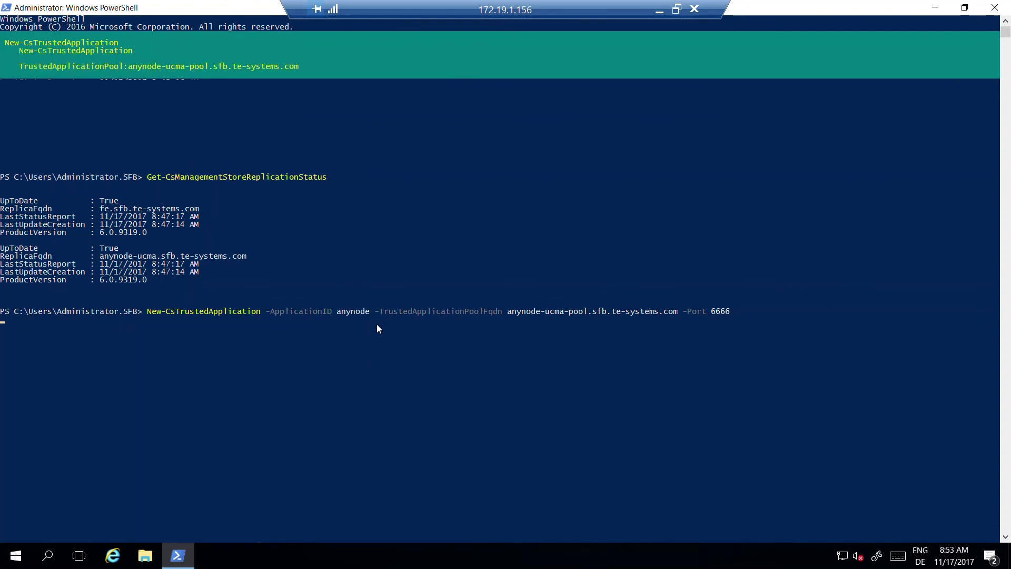
pyautogui.write('New-CsT')
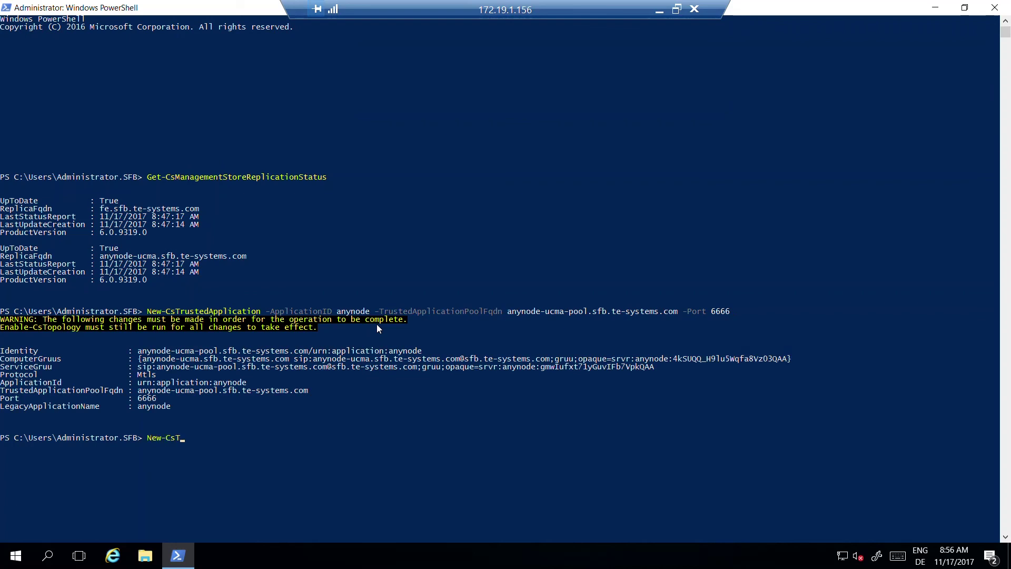
pyautogui.write('rustedApplicationEndpoint -Application')
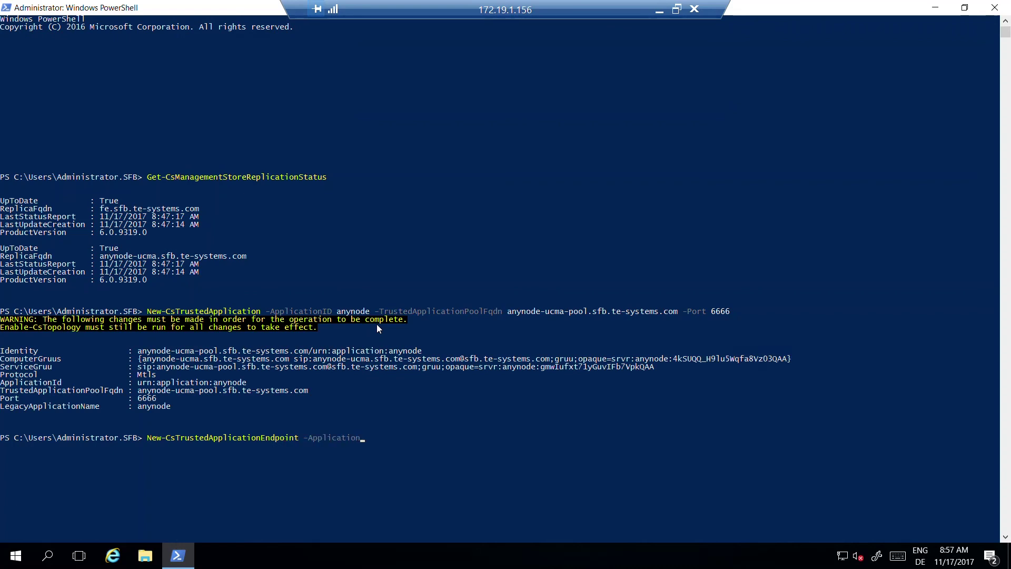
pyautogui.write('ID anynode -TrustedApplicationPoolFqdn an')
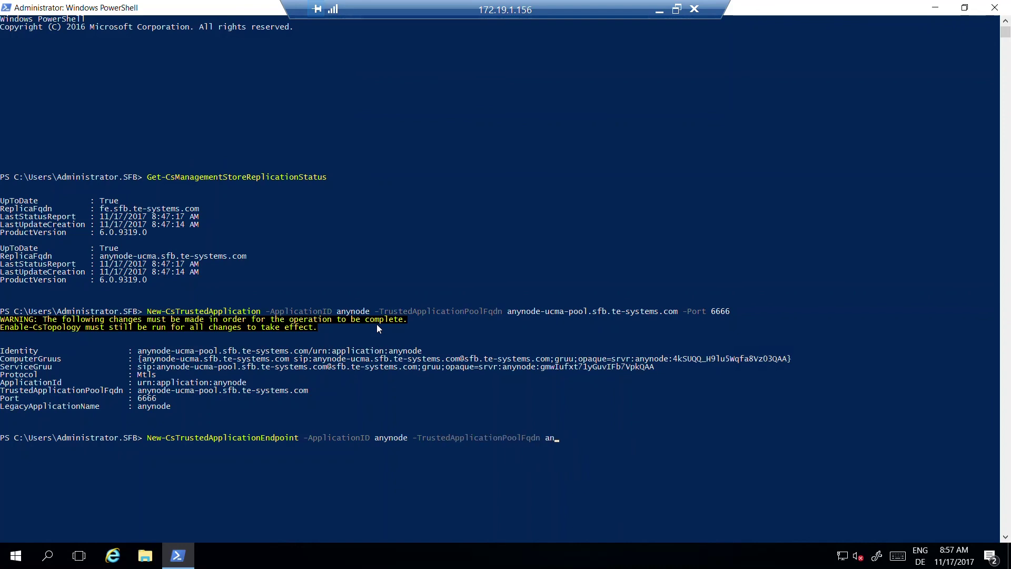
pyautogui.write('ynode-ucma-pool.sfb.te-systems.com -SipAddres')
pyautogui.press('BackSpace')
pyautogui.press('BackSpace')
pyautogui.press('BackSpace')
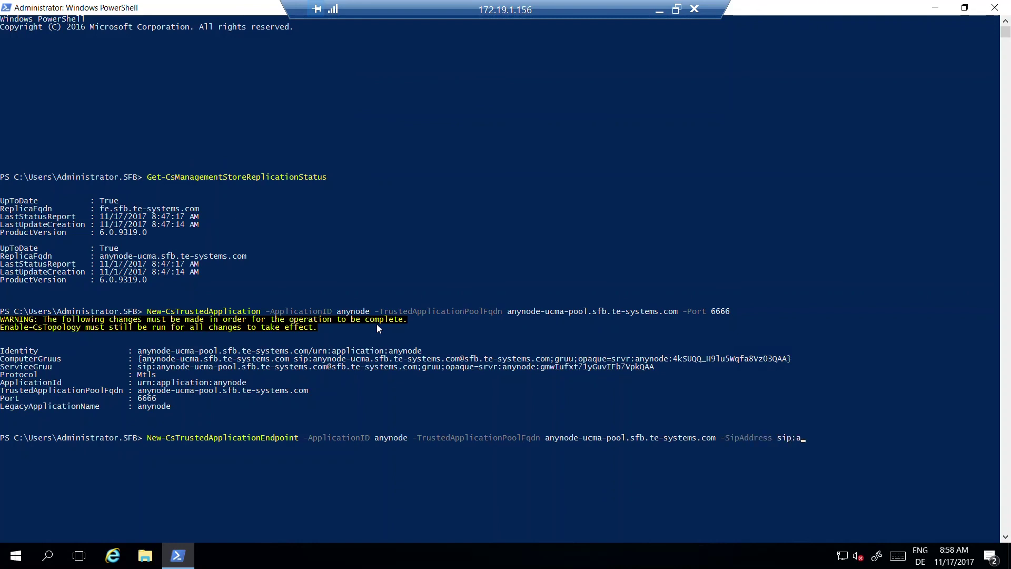
pyautogui.press('Return')
pyautogui.write('Enable-CsTopology')
pyautogui.press('Return')
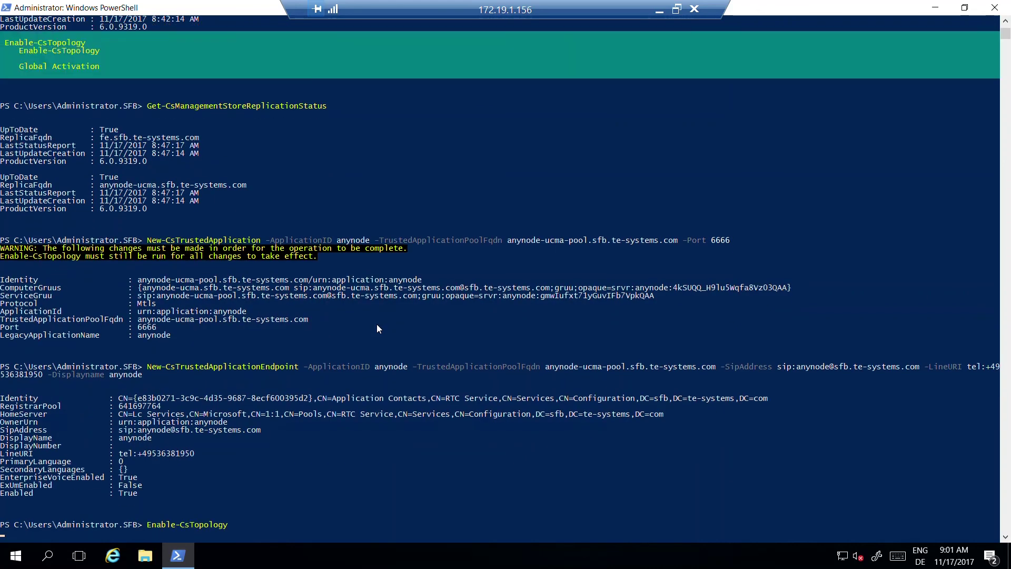